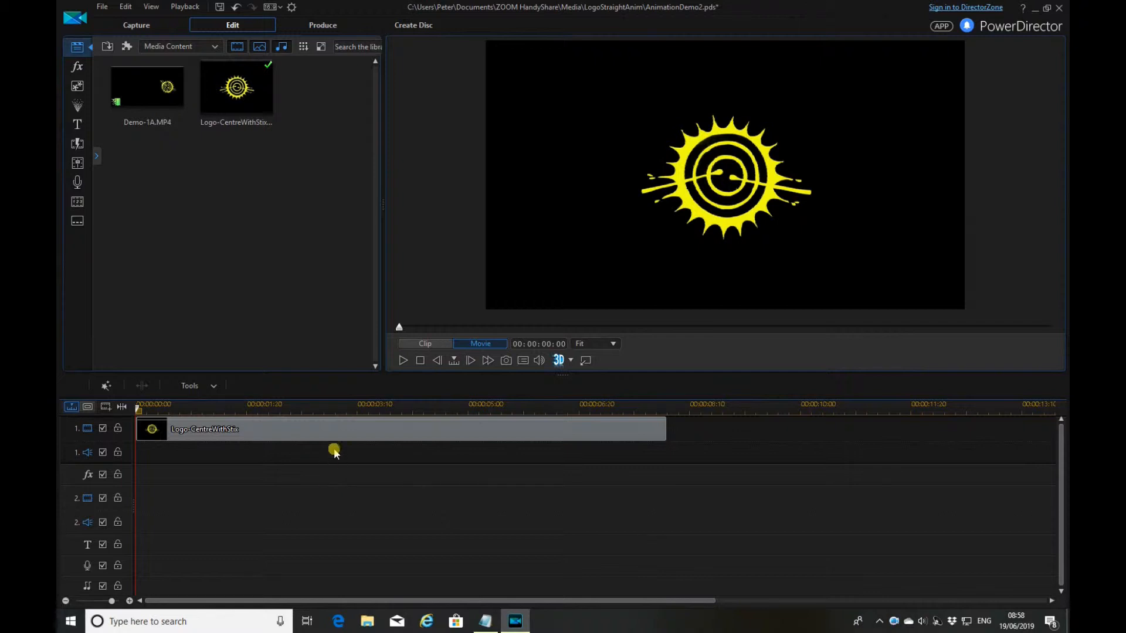
Open Logo-CentreWithStix.png from track 1 in PiP Designer
click(333, 428)
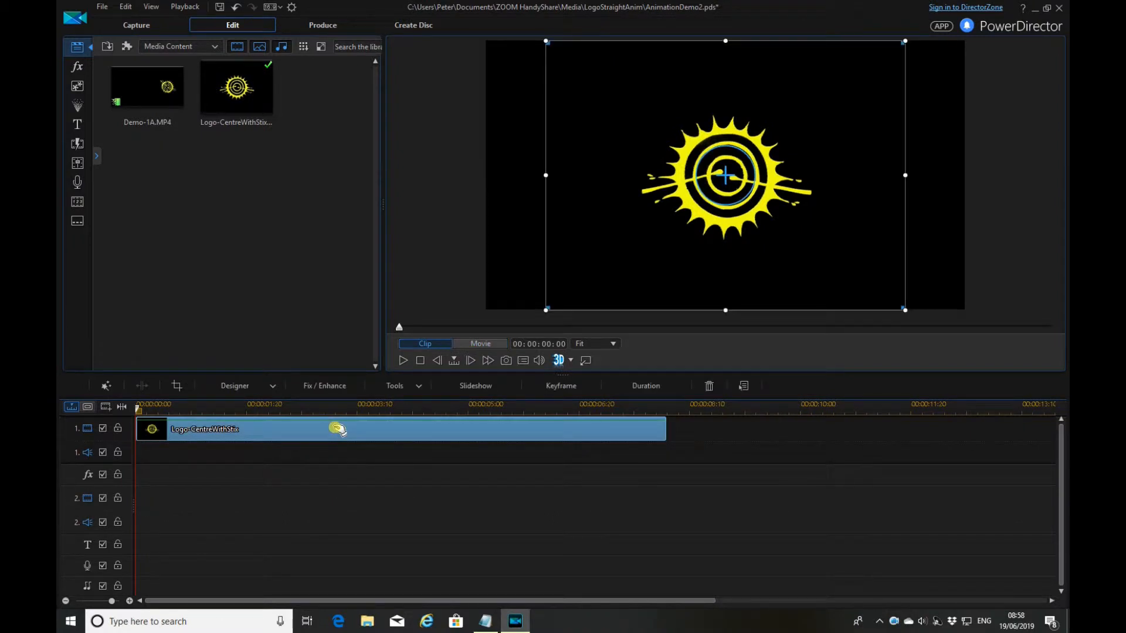
click(274, 388)
click(273, 402)
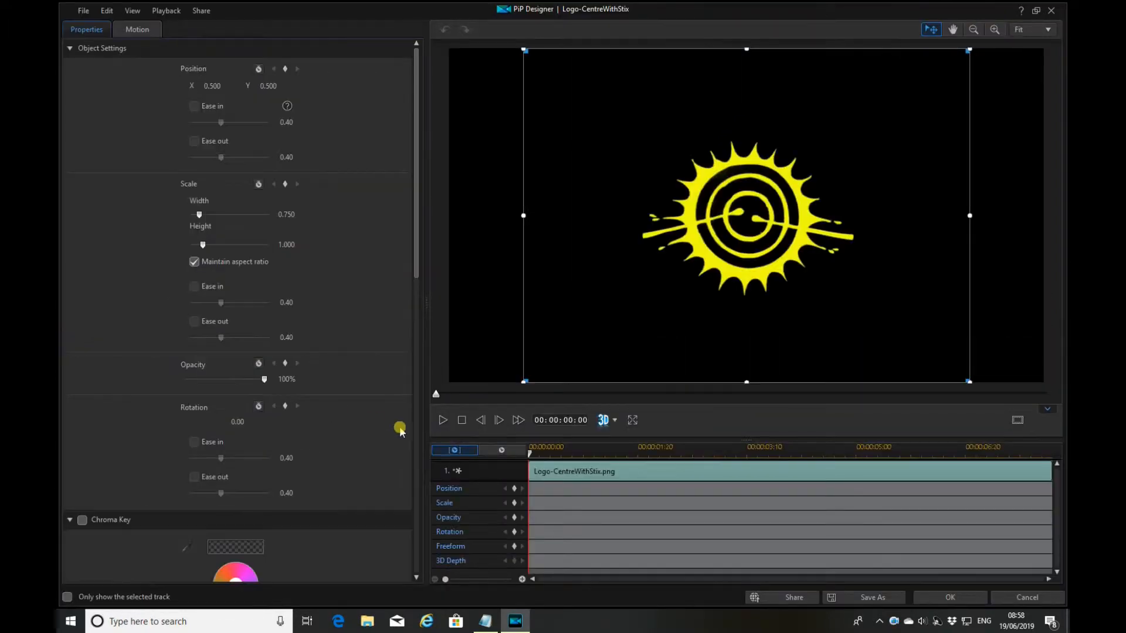
Keyframe the logo's scale from Height 0 at 00:00:00:00 to Height 1 at 00:00:01:00
click(515, 503)
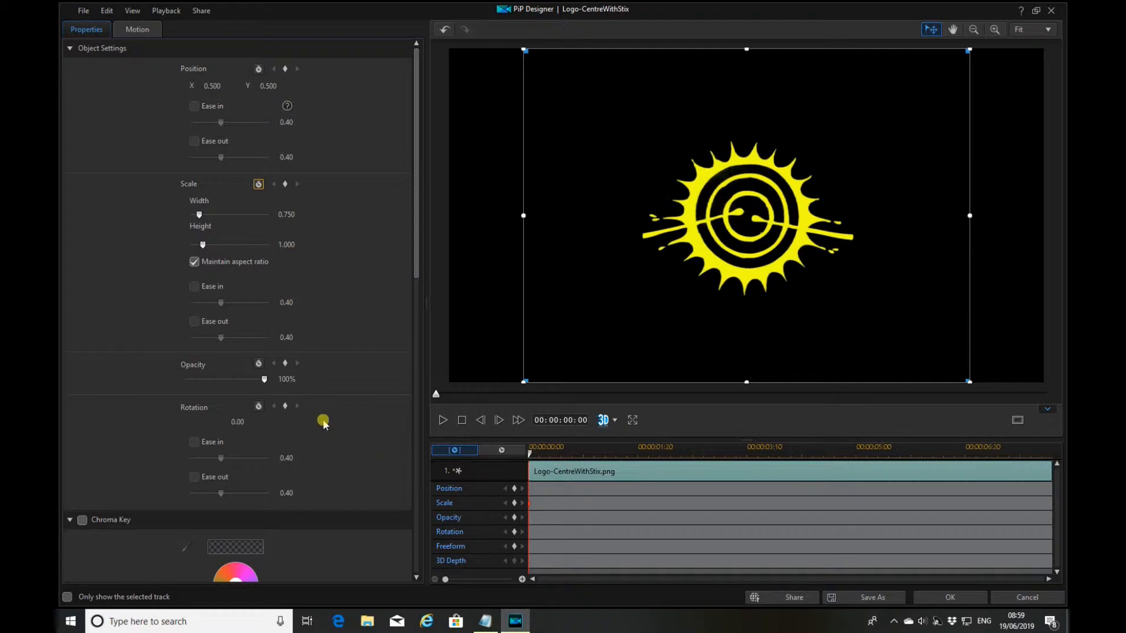
drag(297, 244, 275, 243)
text(0)
key(Return)
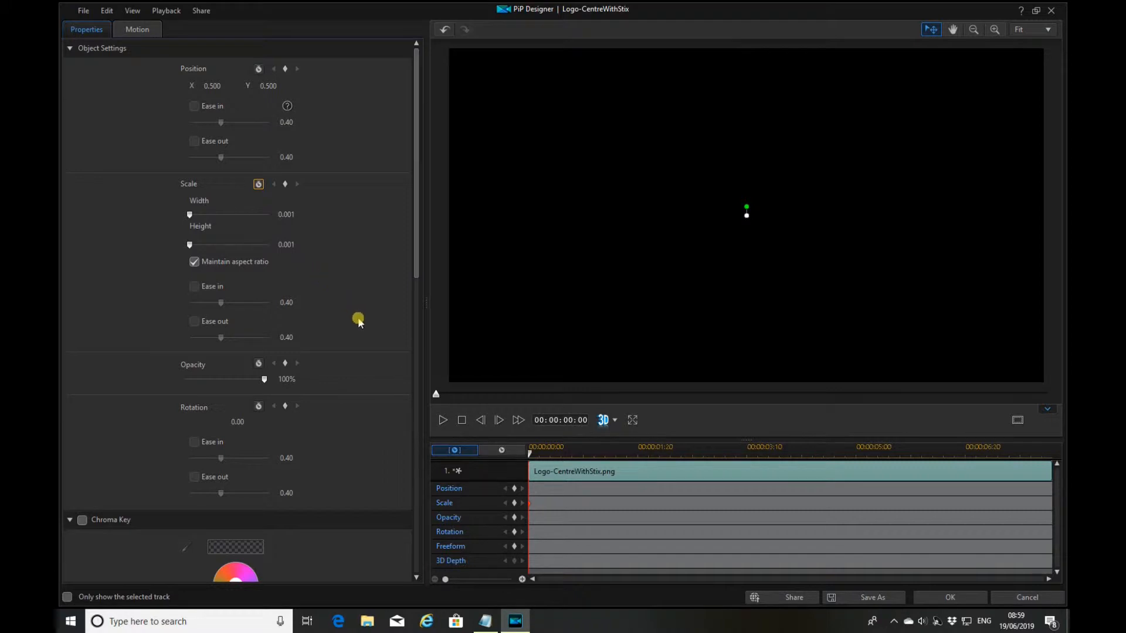
drag(441, 400, 512, 408)
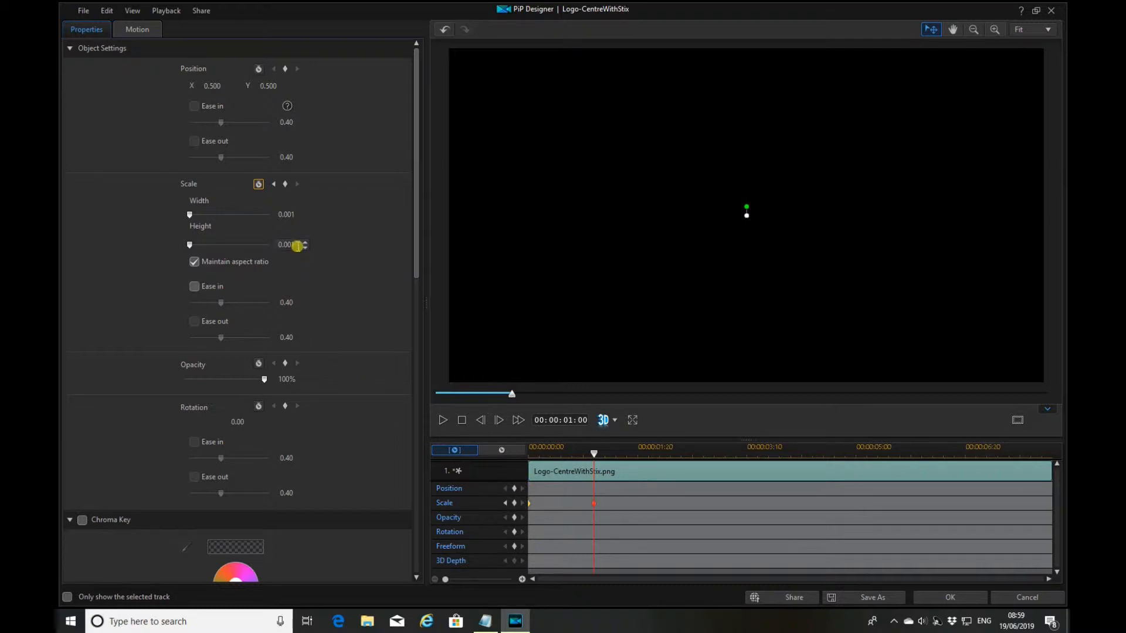
drag(295, 243, 269, 246)
text(1)
key(Return)
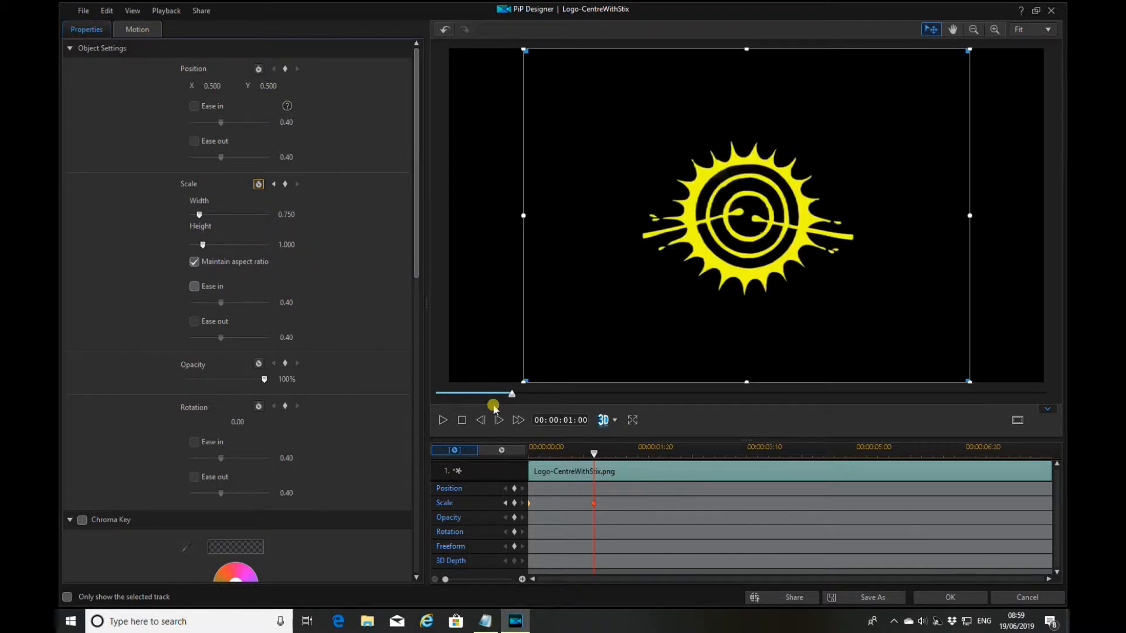
drag(513, 398, 581, 408)
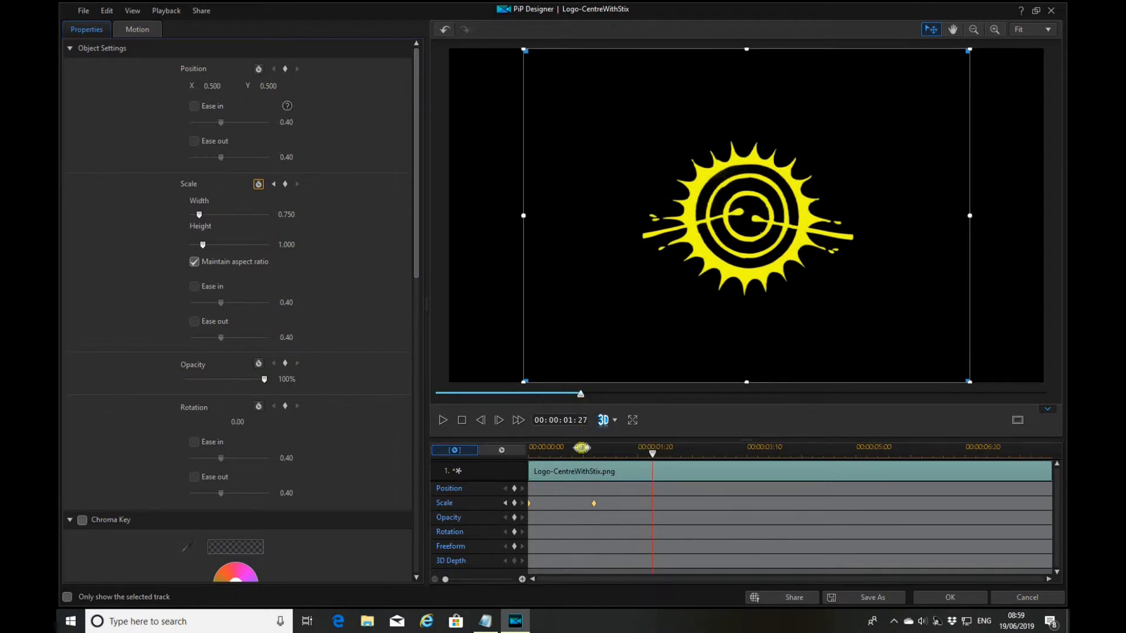
Add a scale keyframe at 00:00:01:27, then set Height 0.69 at 00:00:05:12
click(514, 503)
drag(584, 396, 852, 412)
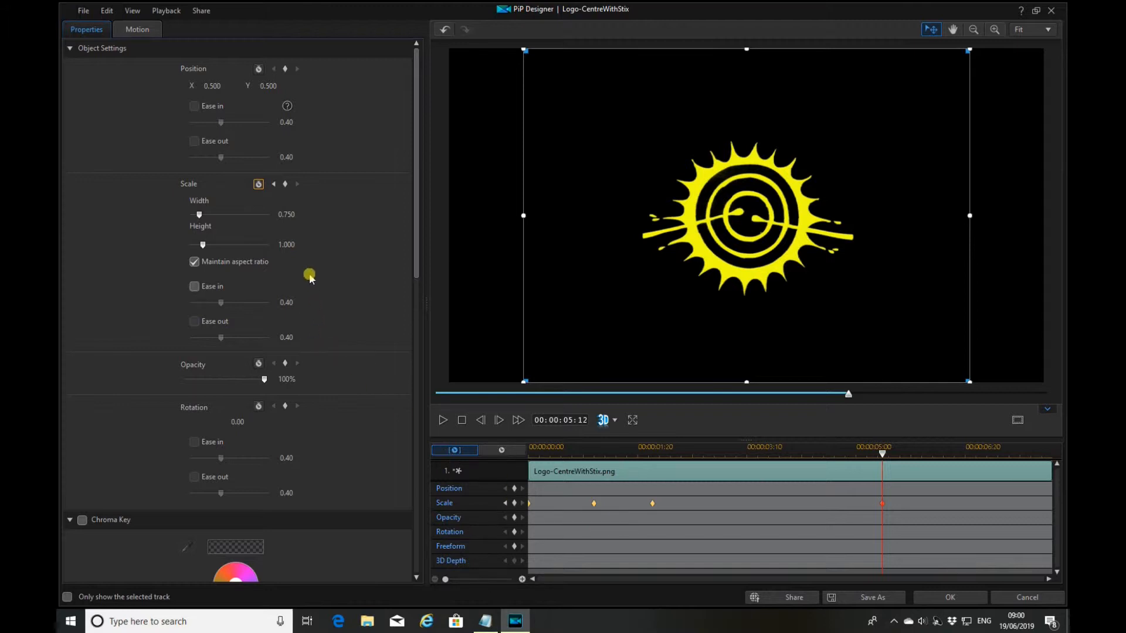
double_click(293, 243)
text(0.69)
click(309, 305)
click(470, 469)
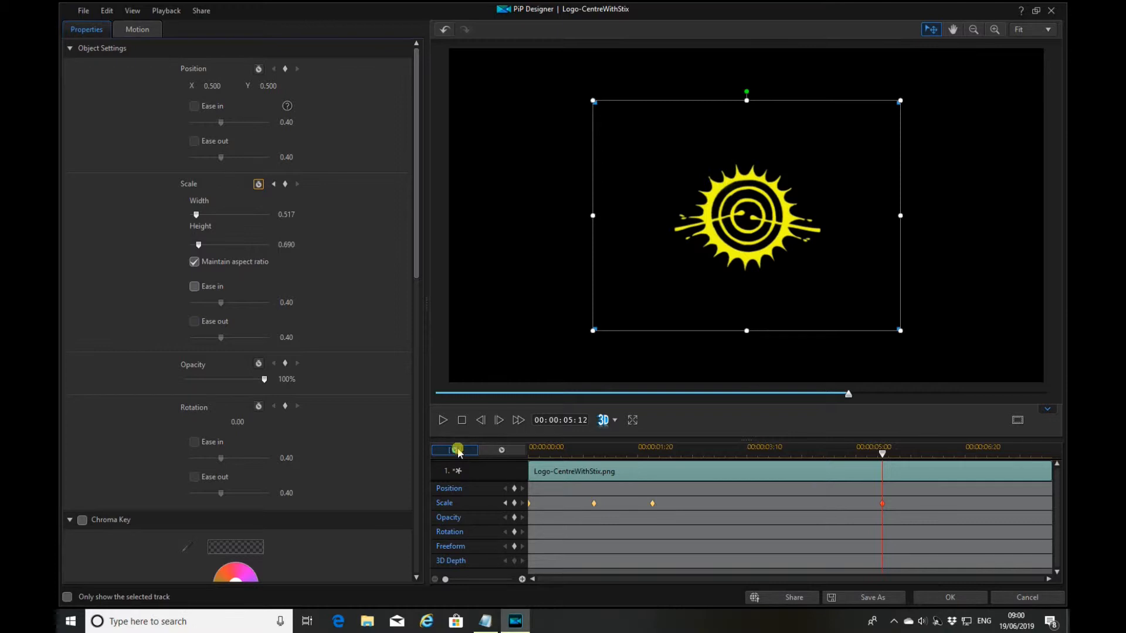
drag(848, 395, 435, 394)
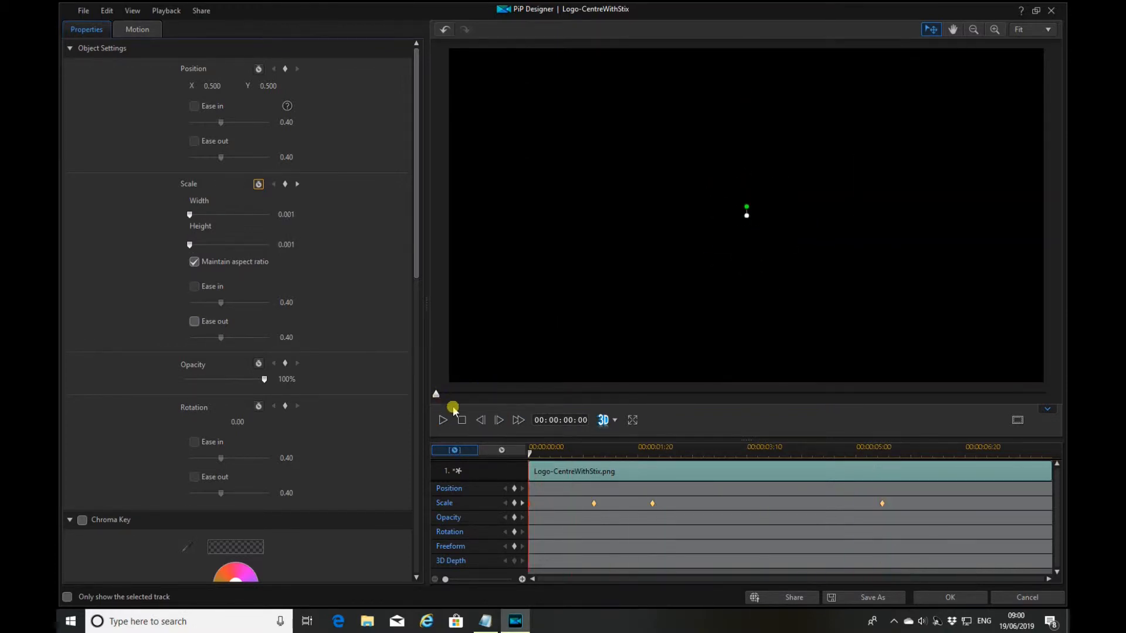
click(444, 420)
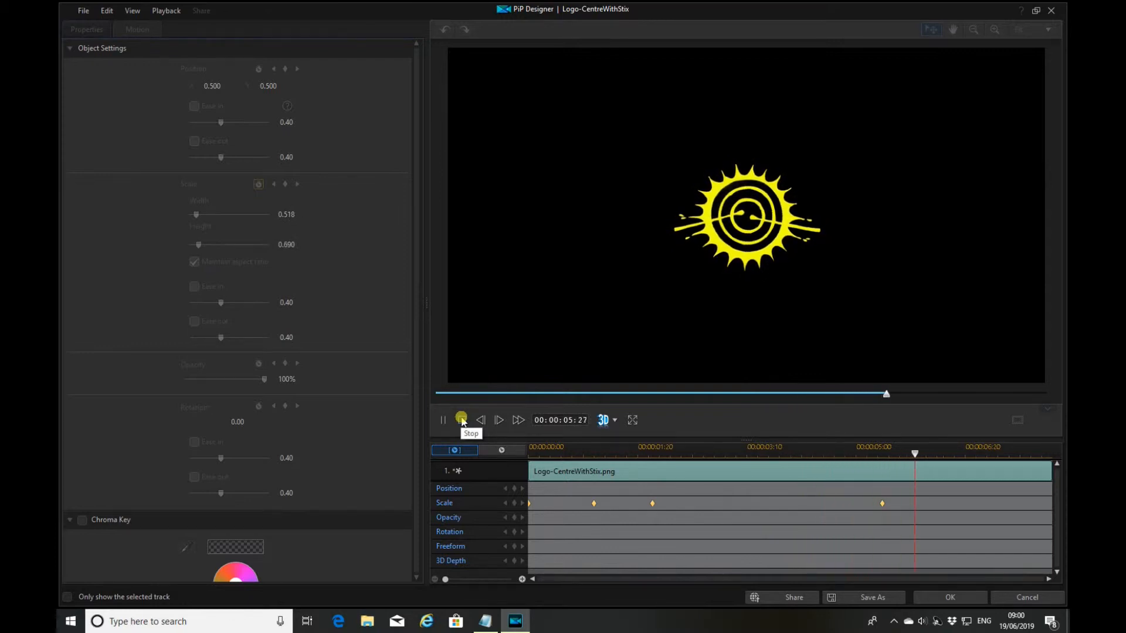
click(461, 418)
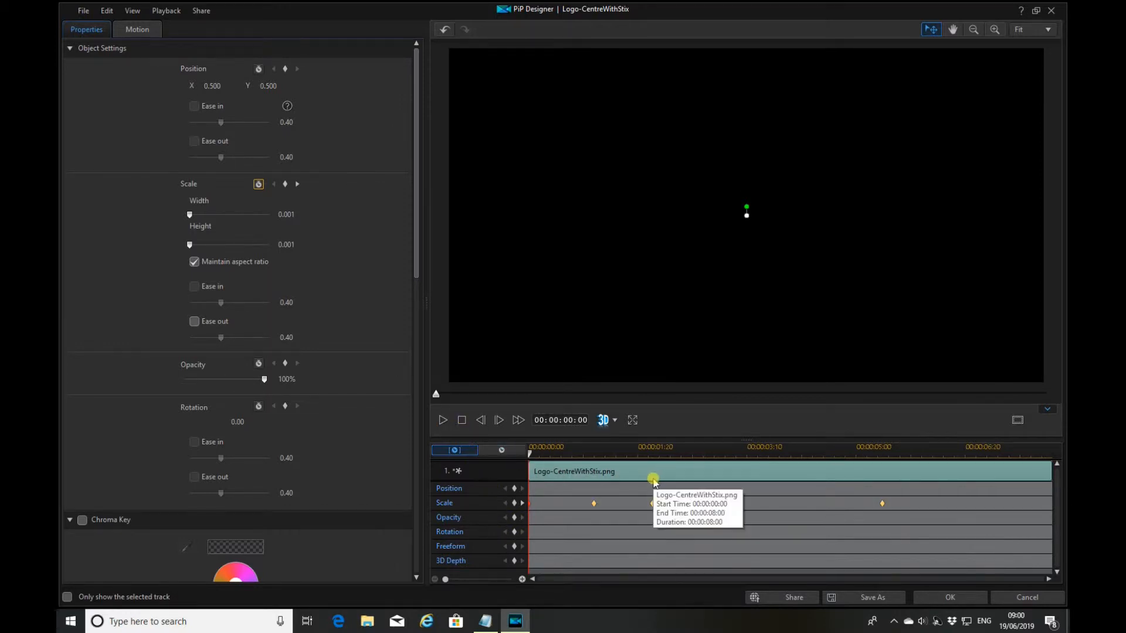
click(522, 503)
click(522, 503)
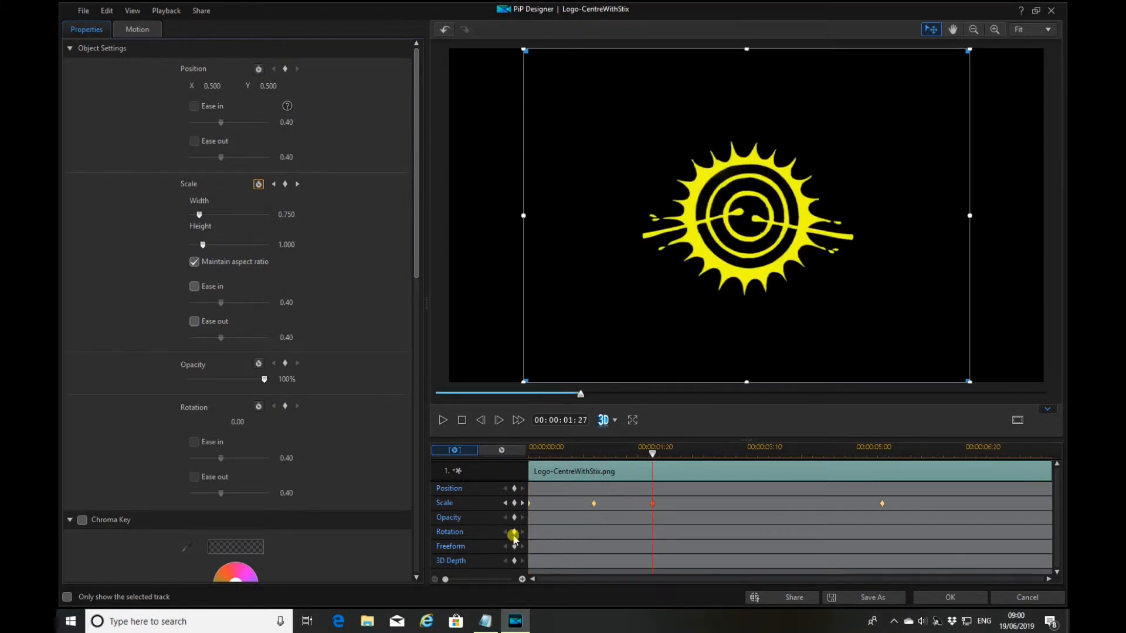
Add rotation keyframes at 1:27 and 5:12, set the second to 4320, and preview it
click(514, 533)
click(522, 504)
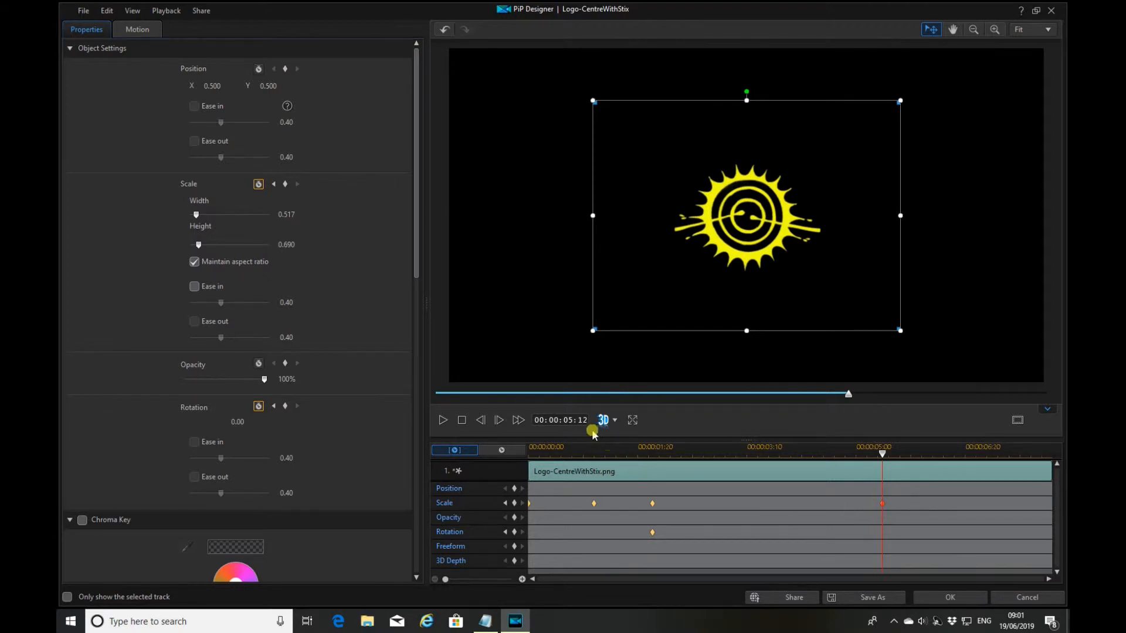
click(515, 534)
click(237, 422)
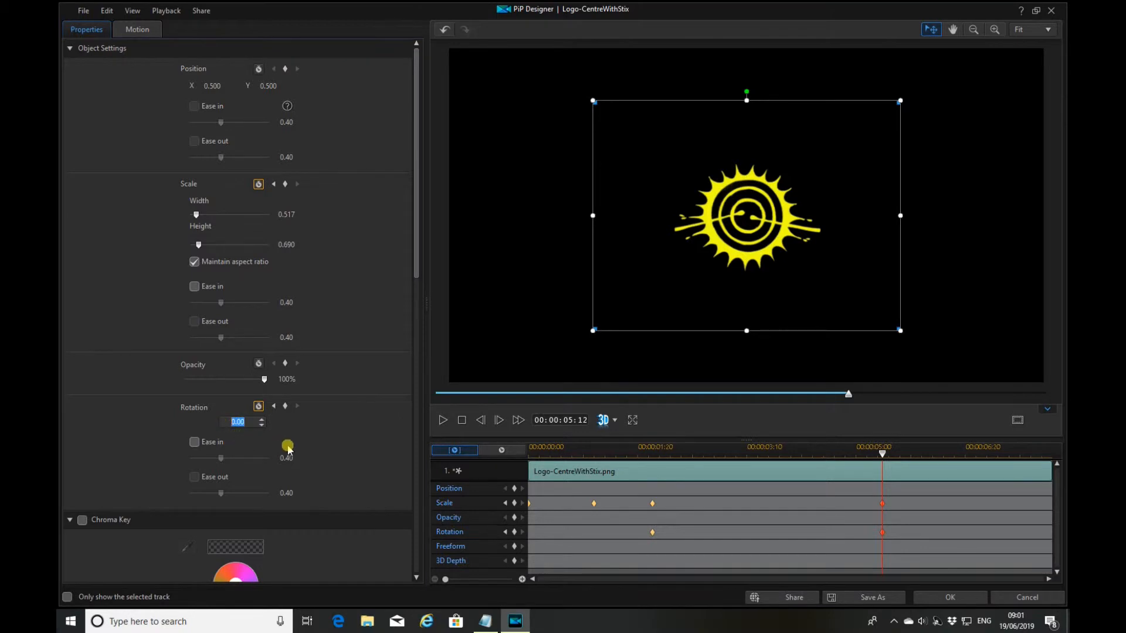
text(432)
click(462, 423)
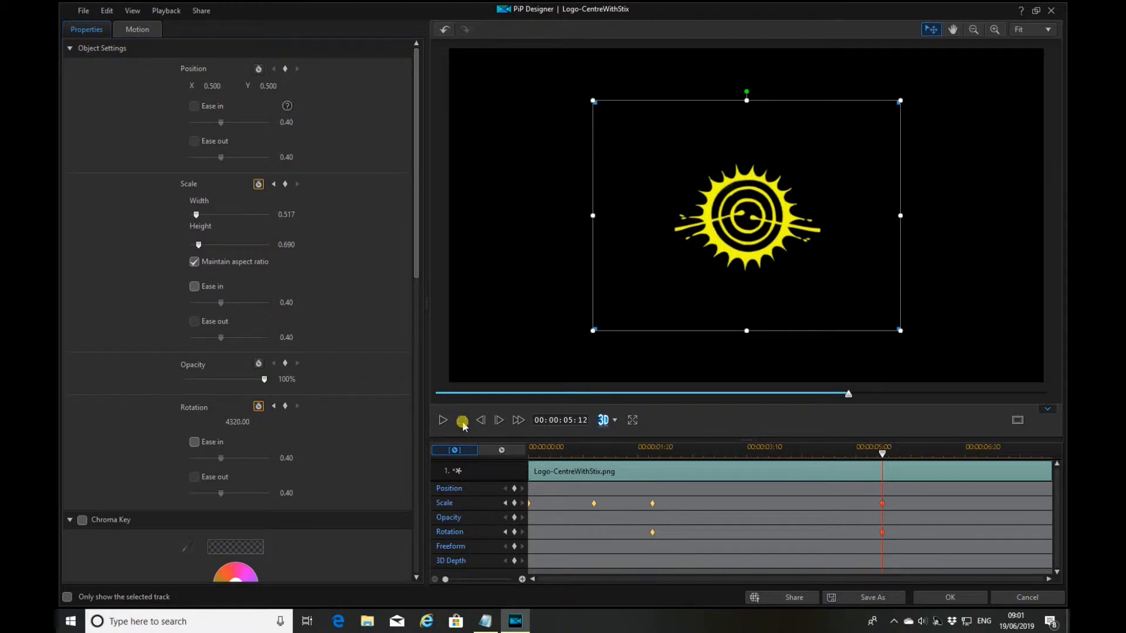
click(443, 420)
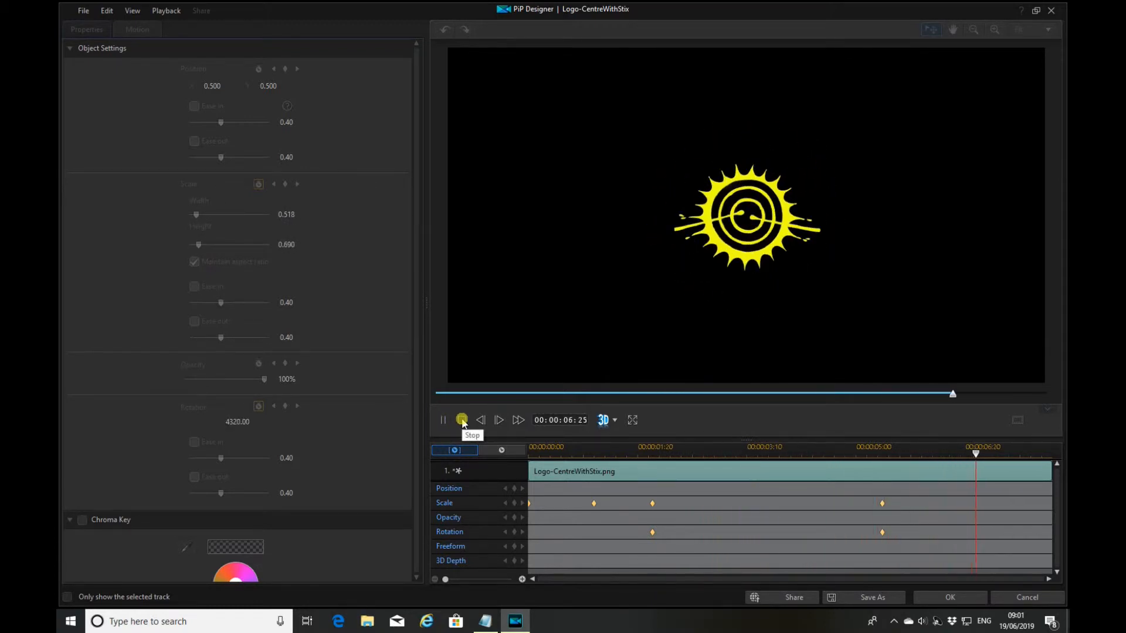
click(462, 421)
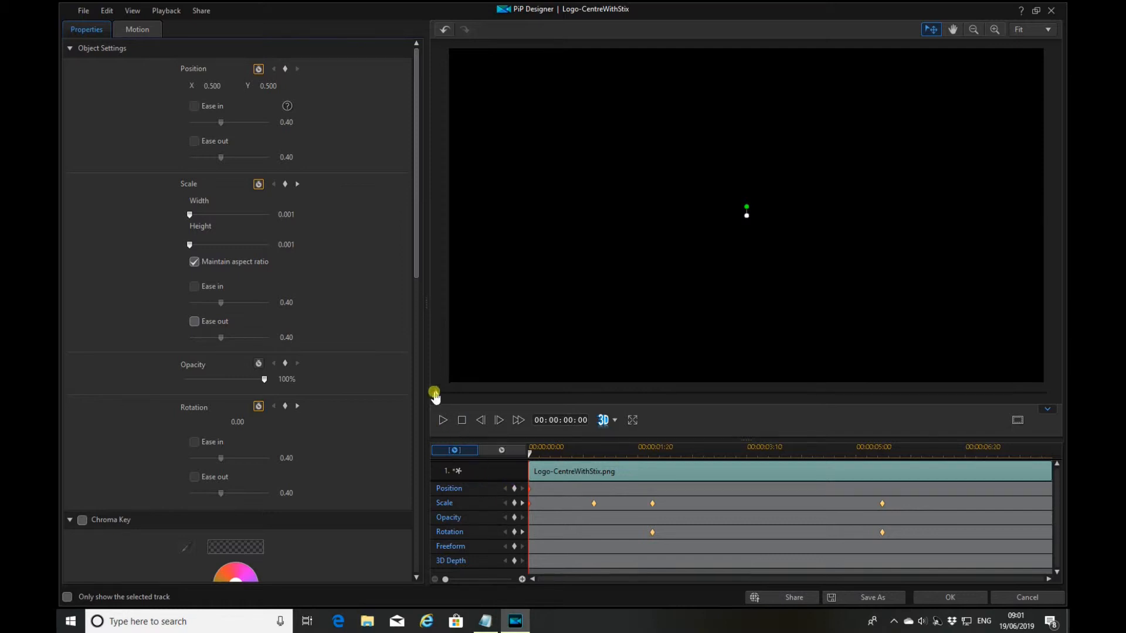
Add position keyframes and move the logo to X 0.838, Y 0.503 at 00:00:05:12
drag(437, 394, 678, 411)
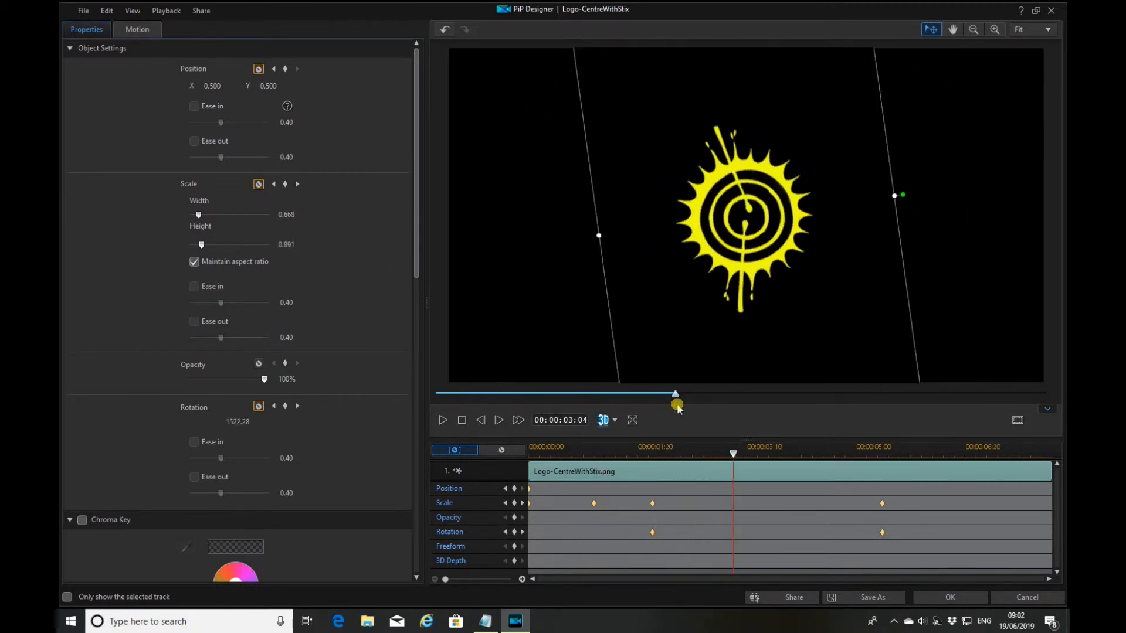
click(514, 488)
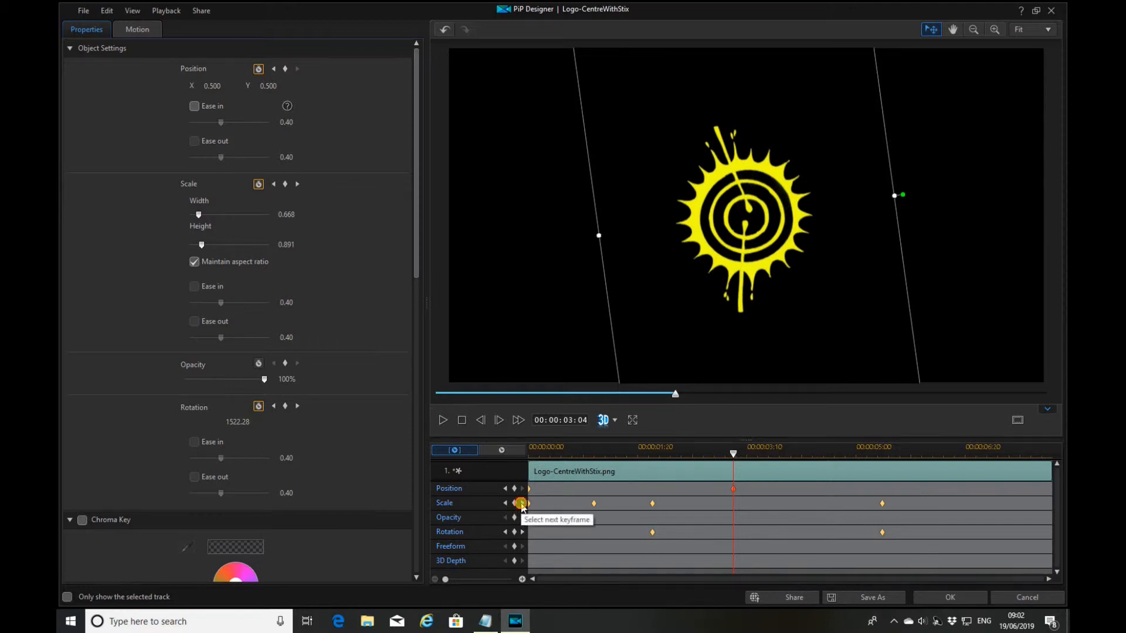
click(522, 503)
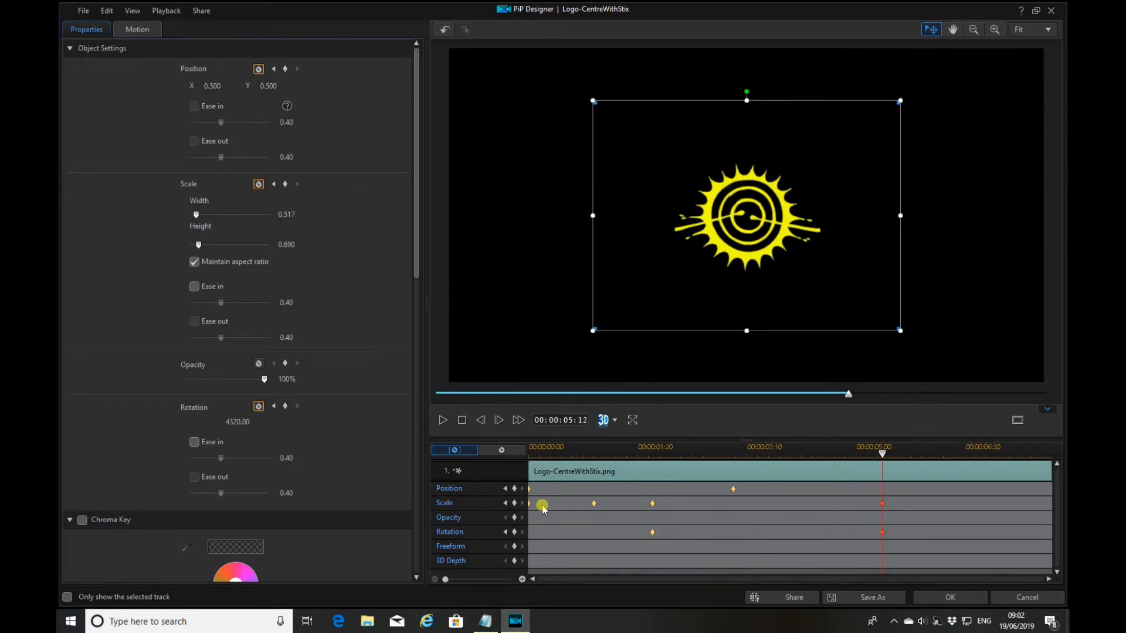
click(513, 489)
click(218, 86)
click(268, 86)
click(274, 86)
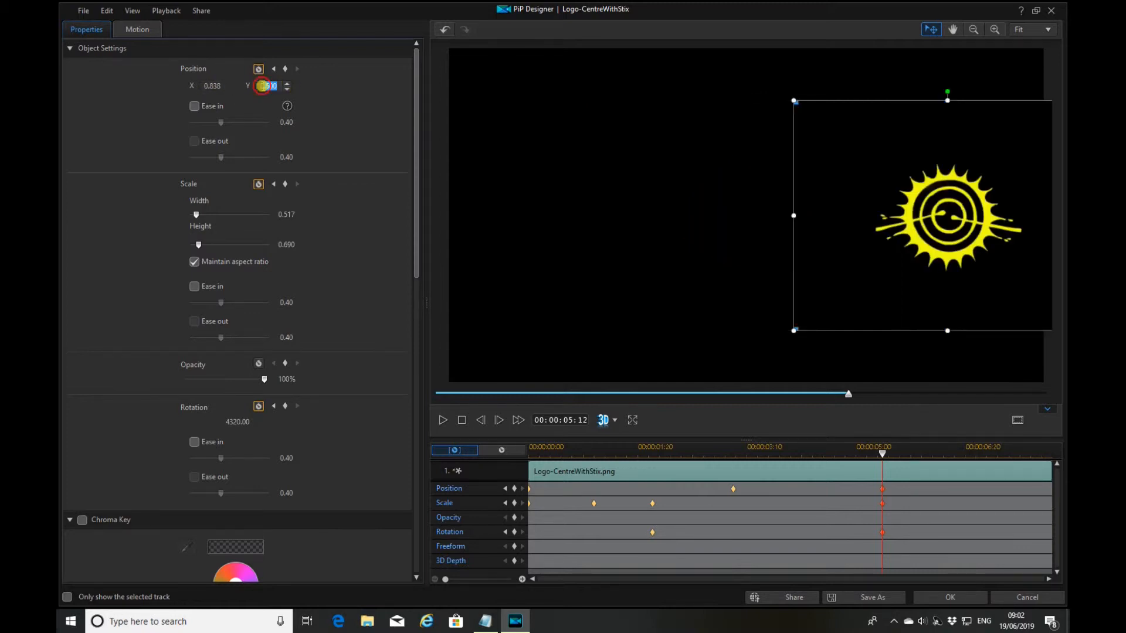
text(0)
key(Return)
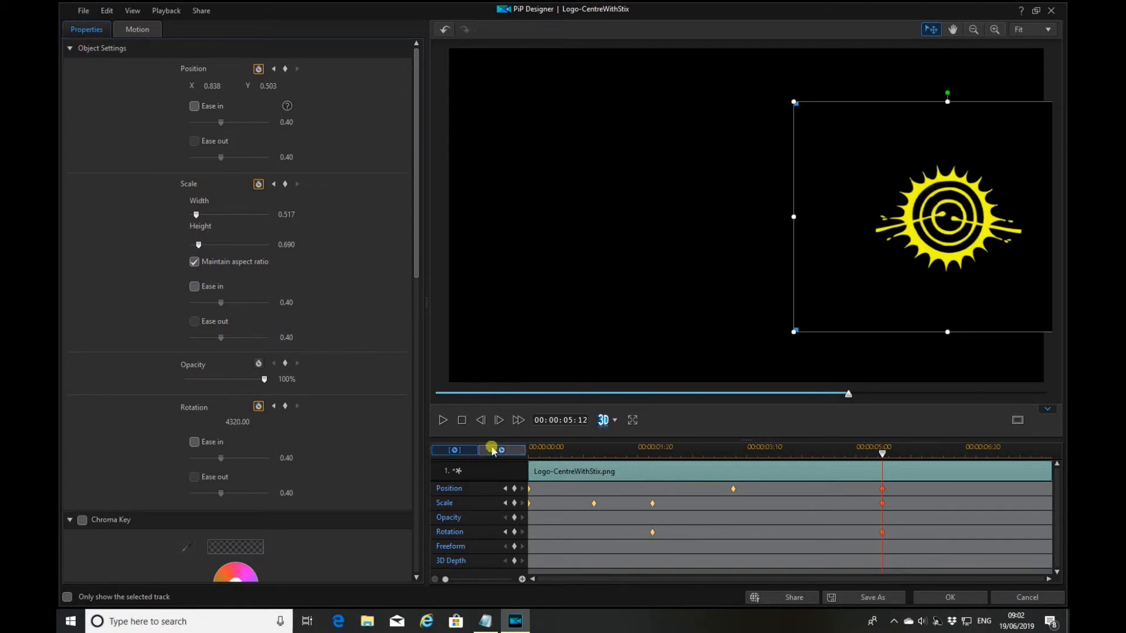
click(466, 421)
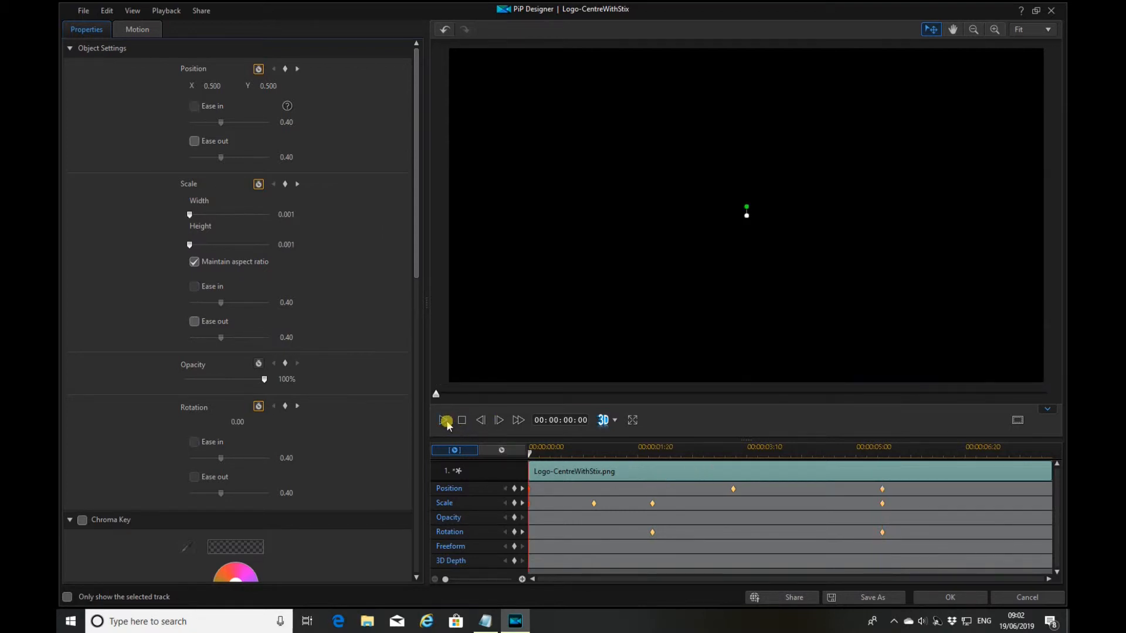
click(446, 421)
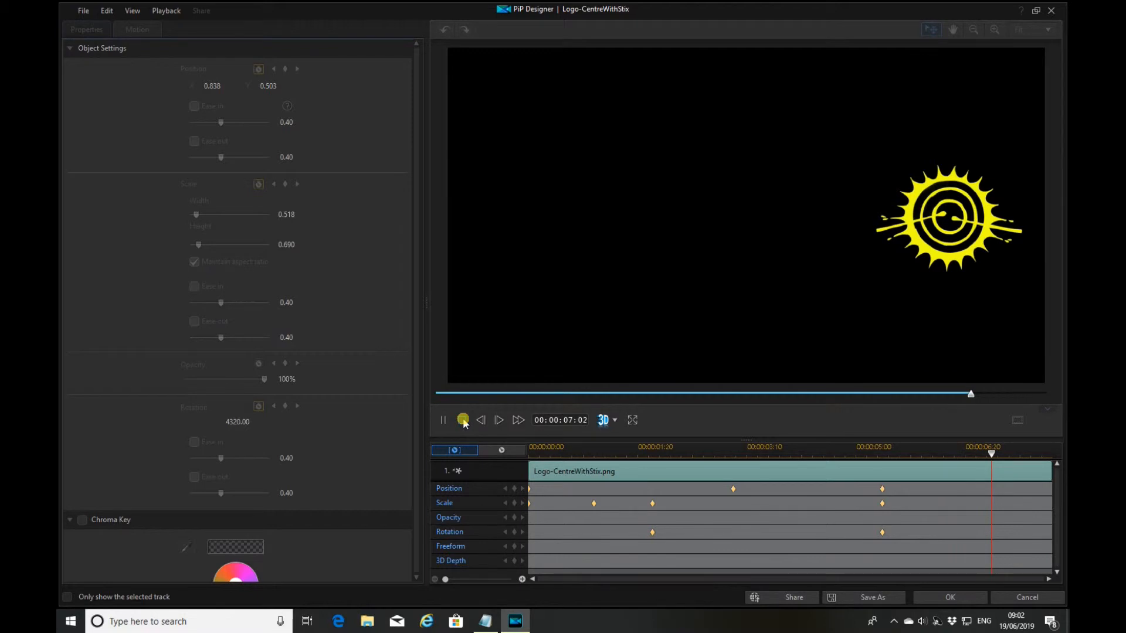
click(464, 421)
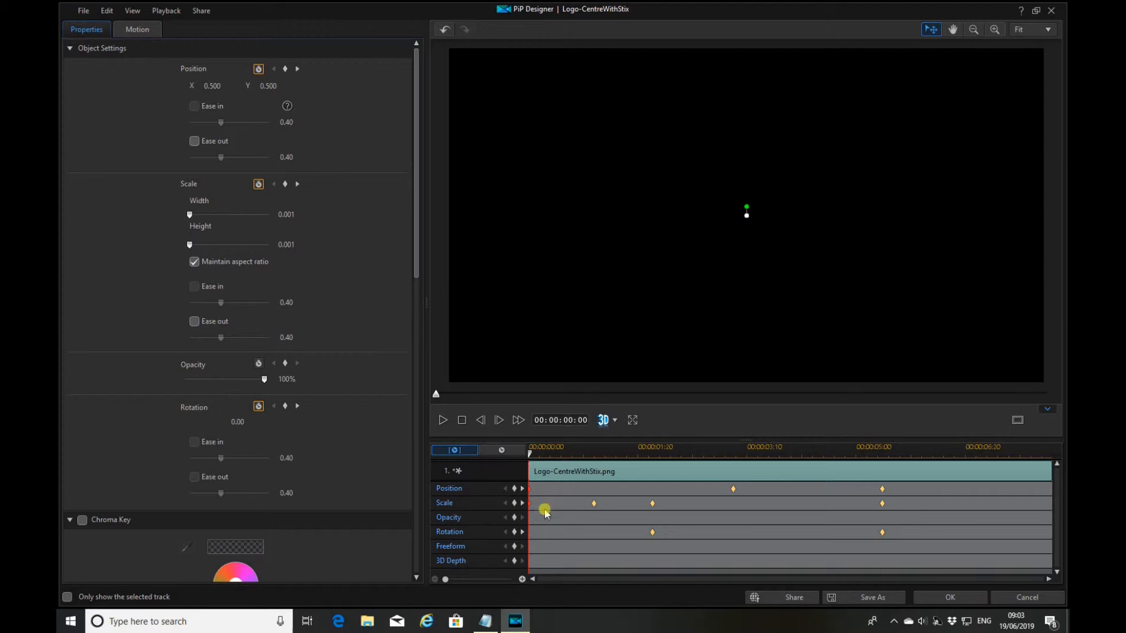
Turn on Ease out at 0.6 for the first rotation keyframe
click(522, 532)
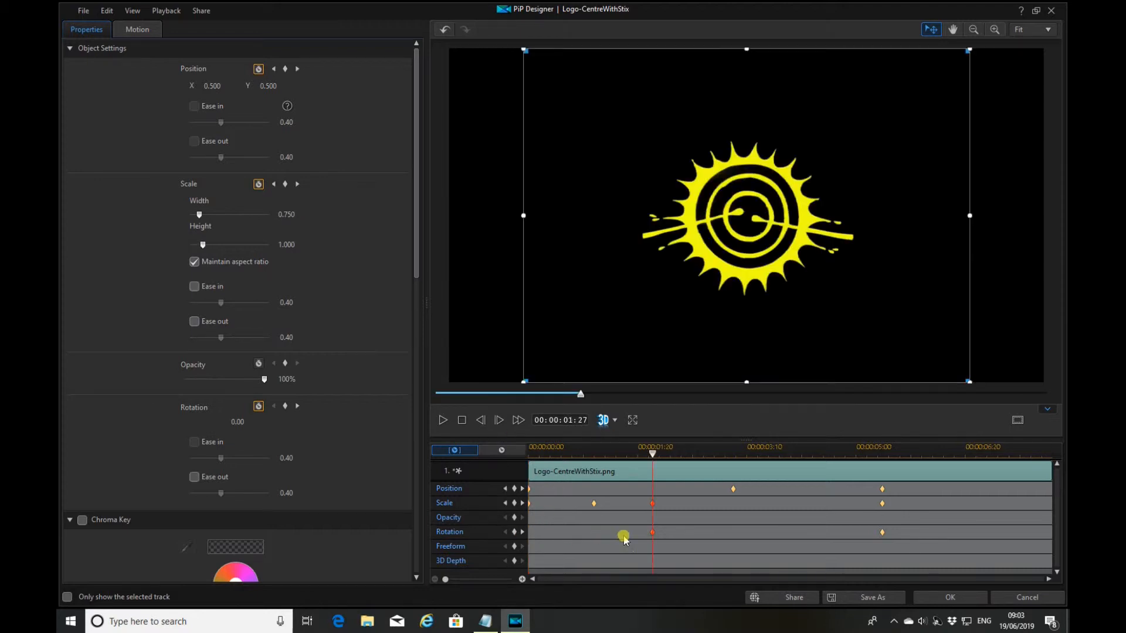
click(193, 478)
drag(292, 493, 264, 494)
text(0.6)
Turn on Ease in at 0.30 for the final rotation keyframe, then replay the animation
click(521, 532)
click(196, 442)
drag(294, 459, 275, 459)
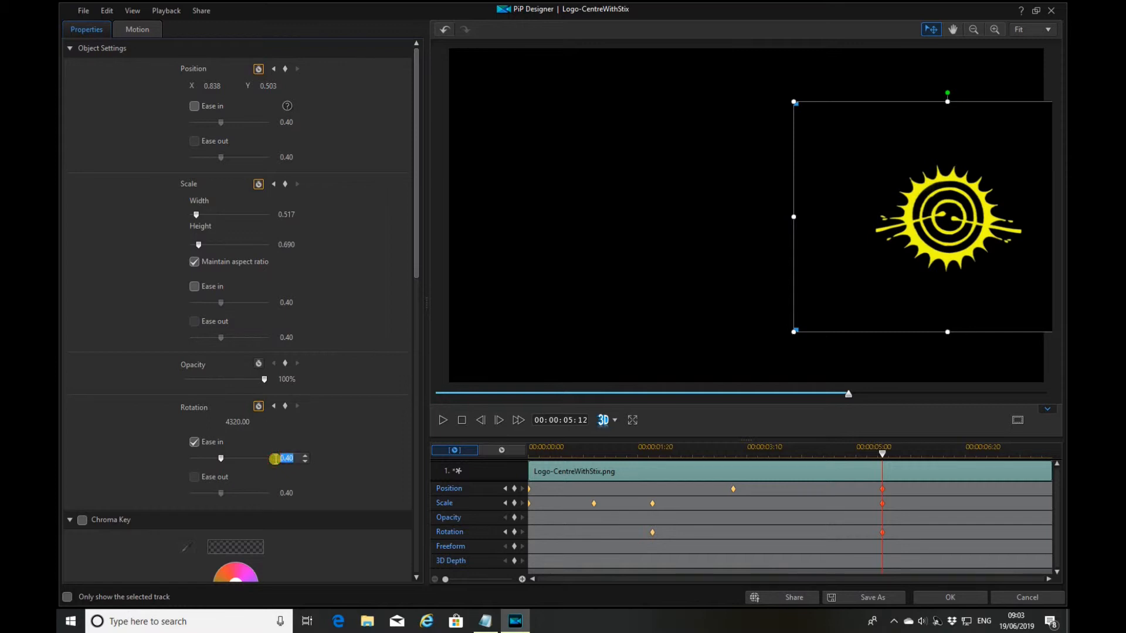
key(Return)
click(461, 420)
click(441, 421)
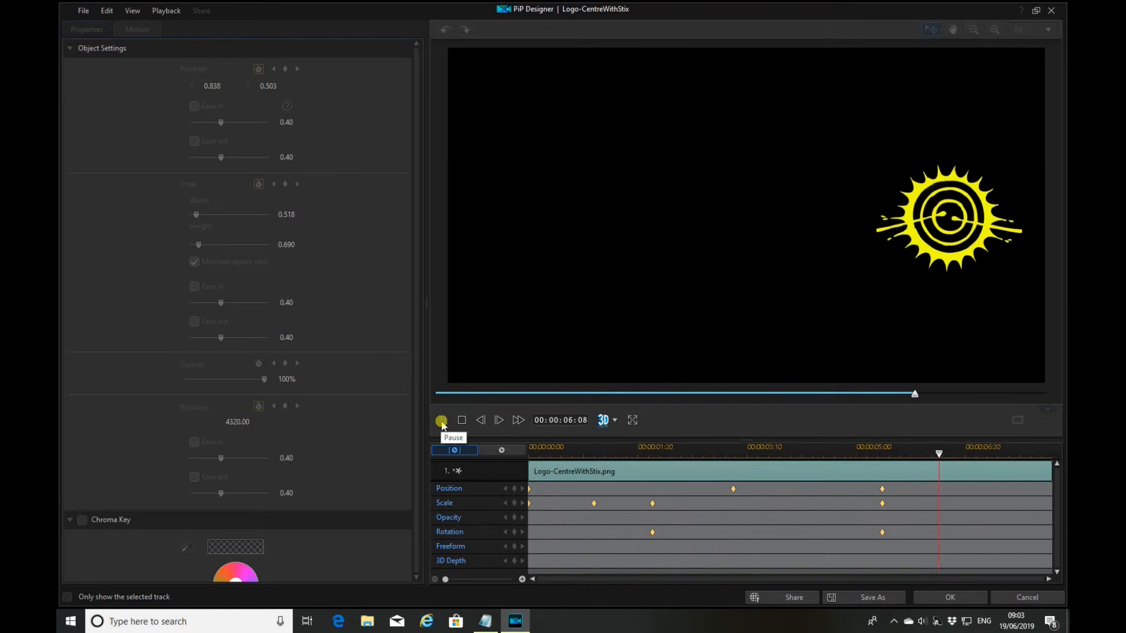
Stop the preview and confirm the logo animation with OK
click(462, 421)
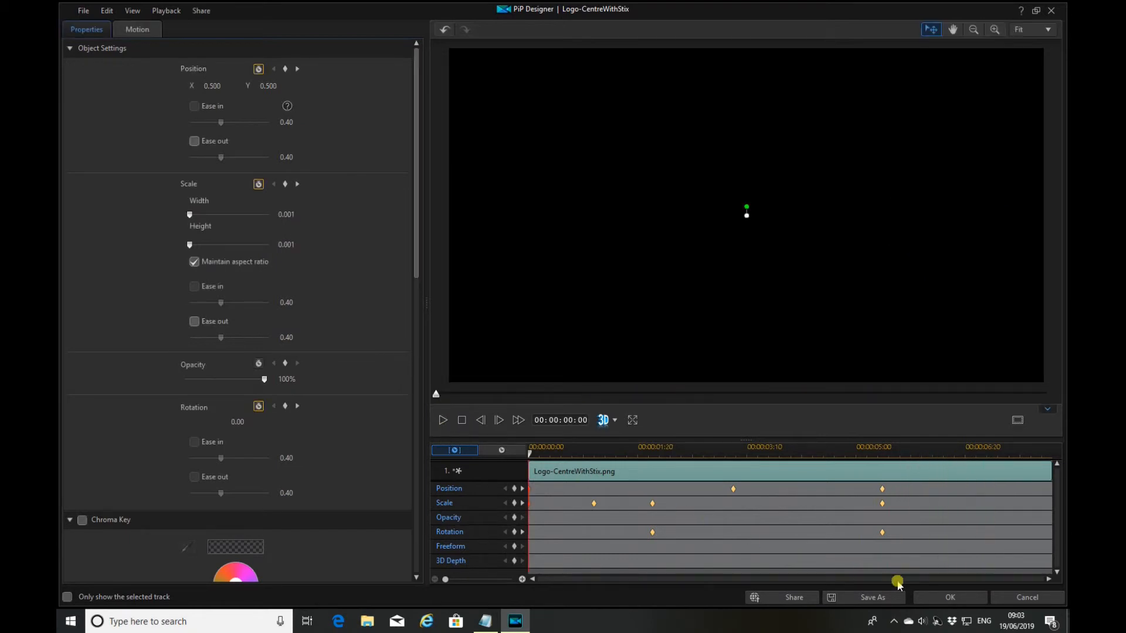
click(930, 599)
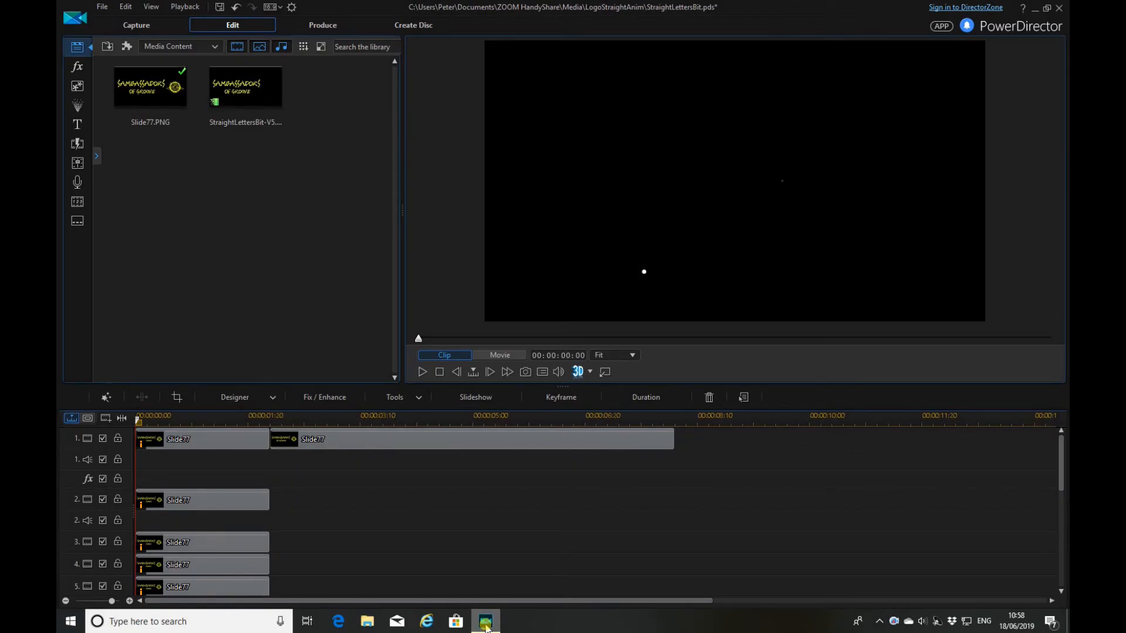
Preview Slide77.PNG near 3 seconds, browse the tracks, and select the Slide77 clip on track 10
click(154, 124)
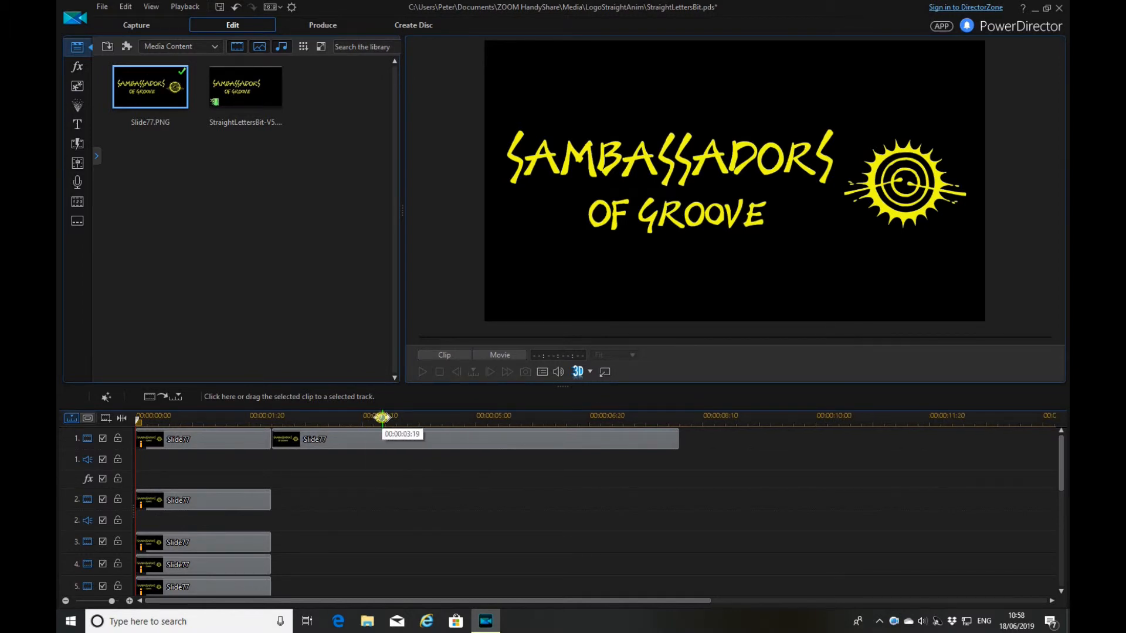
click(381, 417)
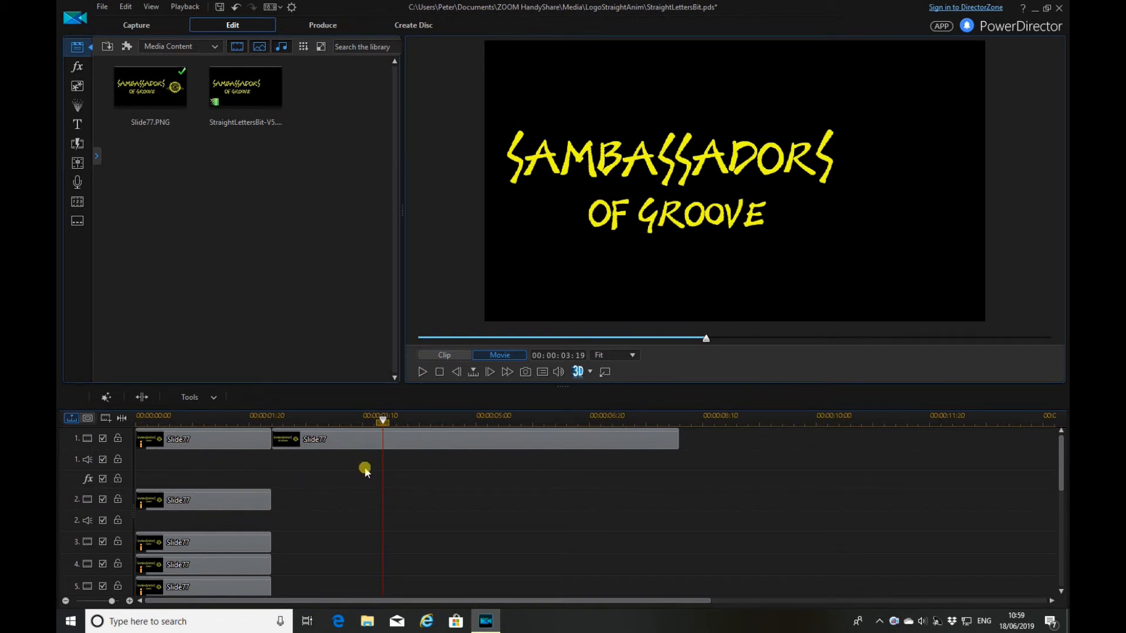
scroll(364, 473, down, 3)
scroll(364, 479, down, 6)
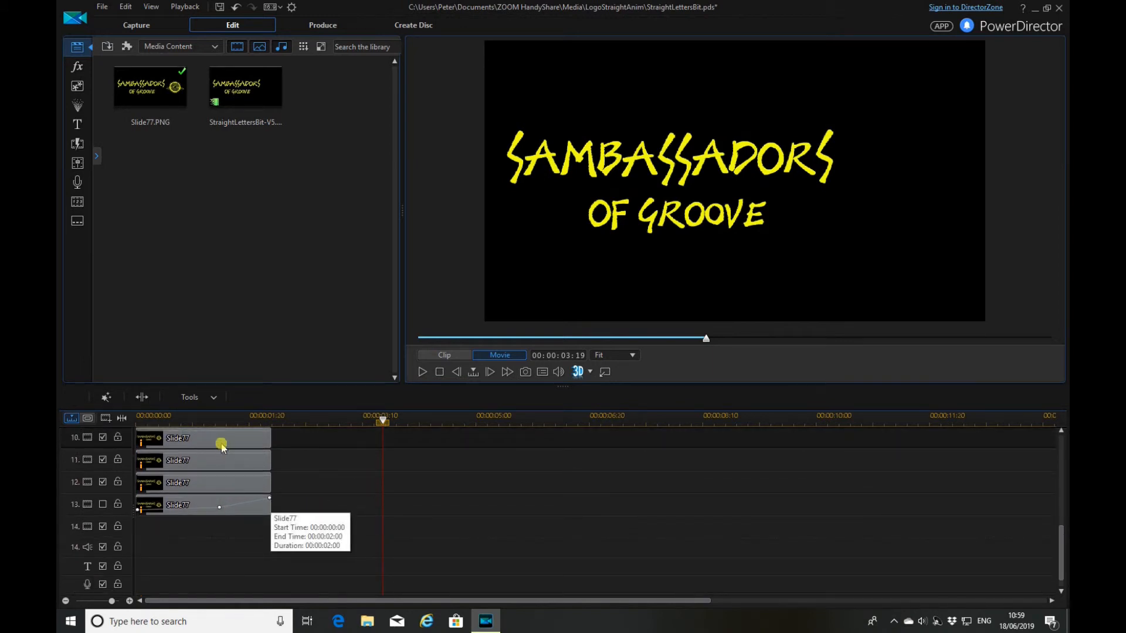
scroll(309, 466, up, 6)
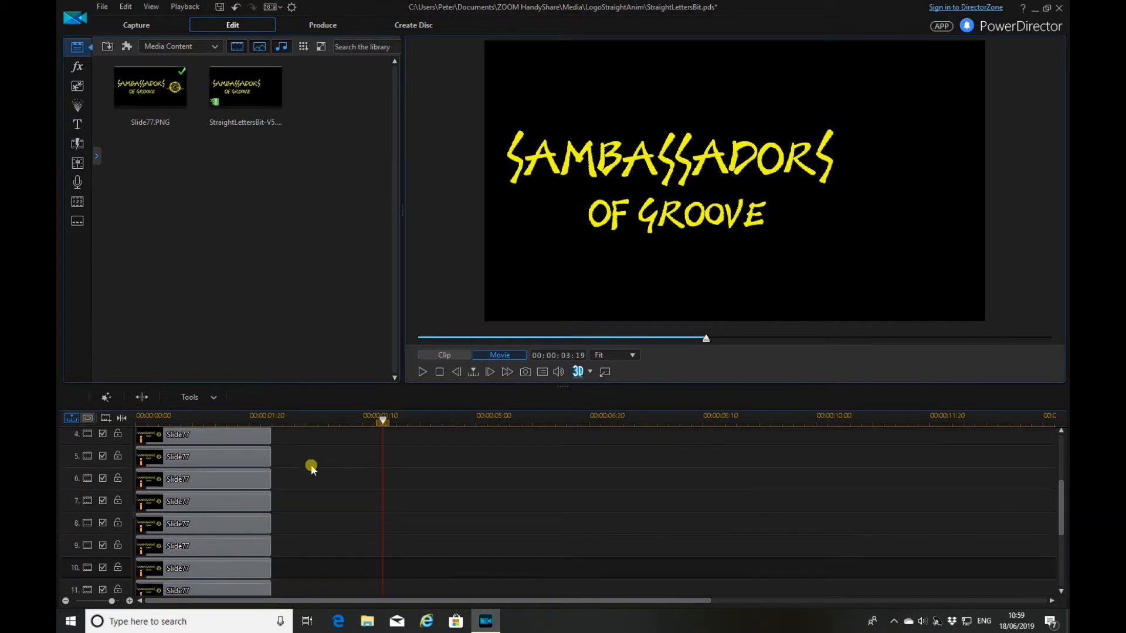
scroll(311, 469, up, 3)
scroll(311, 469, up, 3)
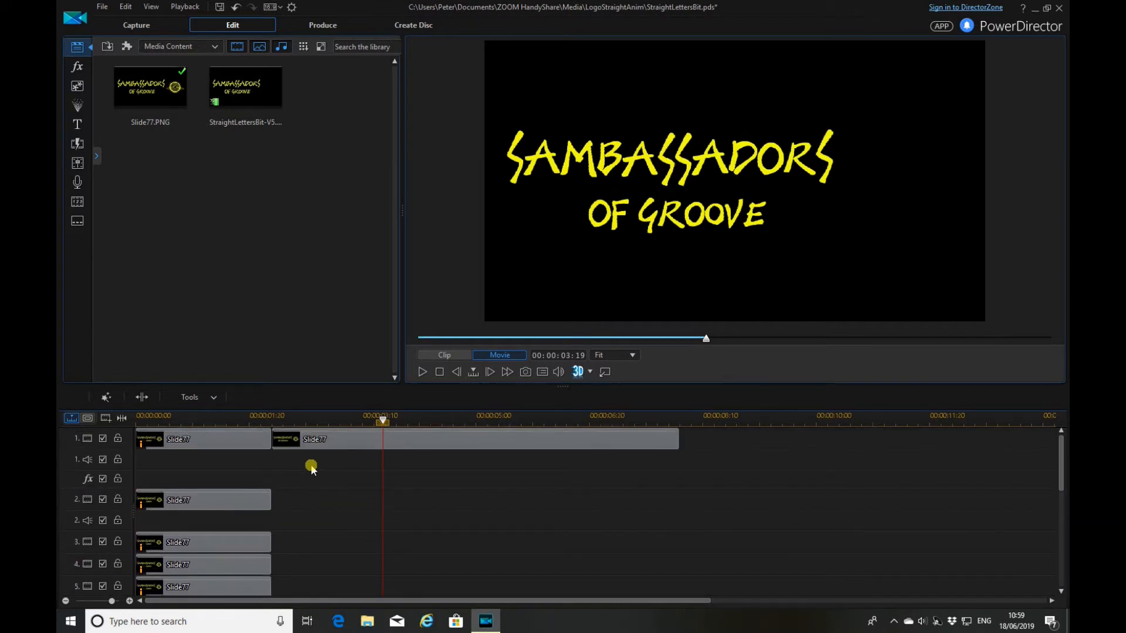
scroll(310, 467, down, 3)
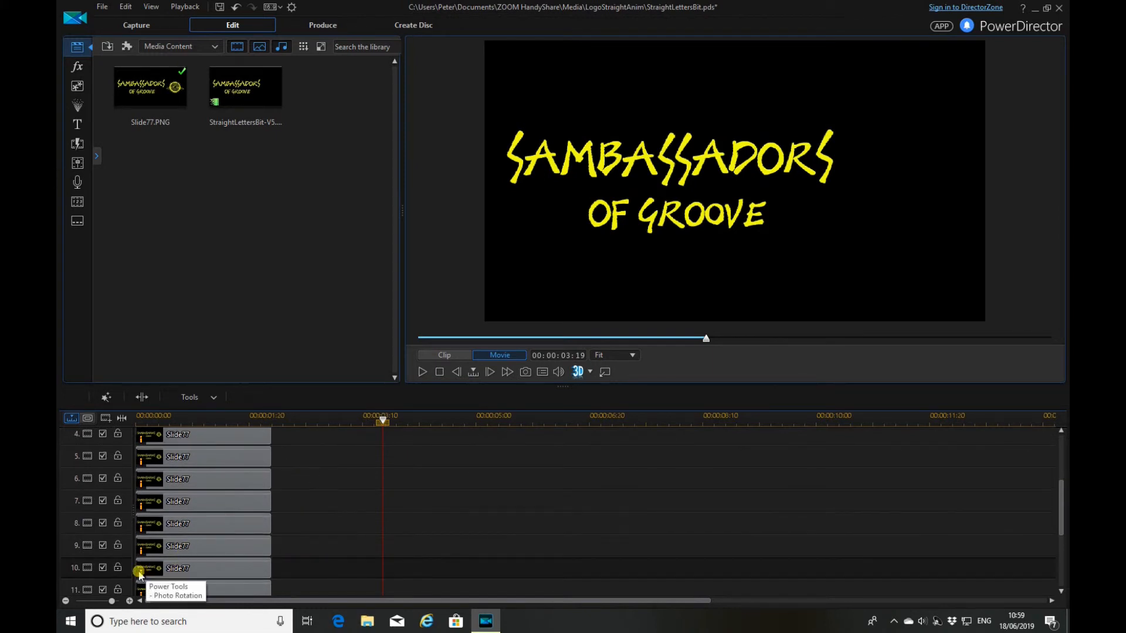
click(190, 568)
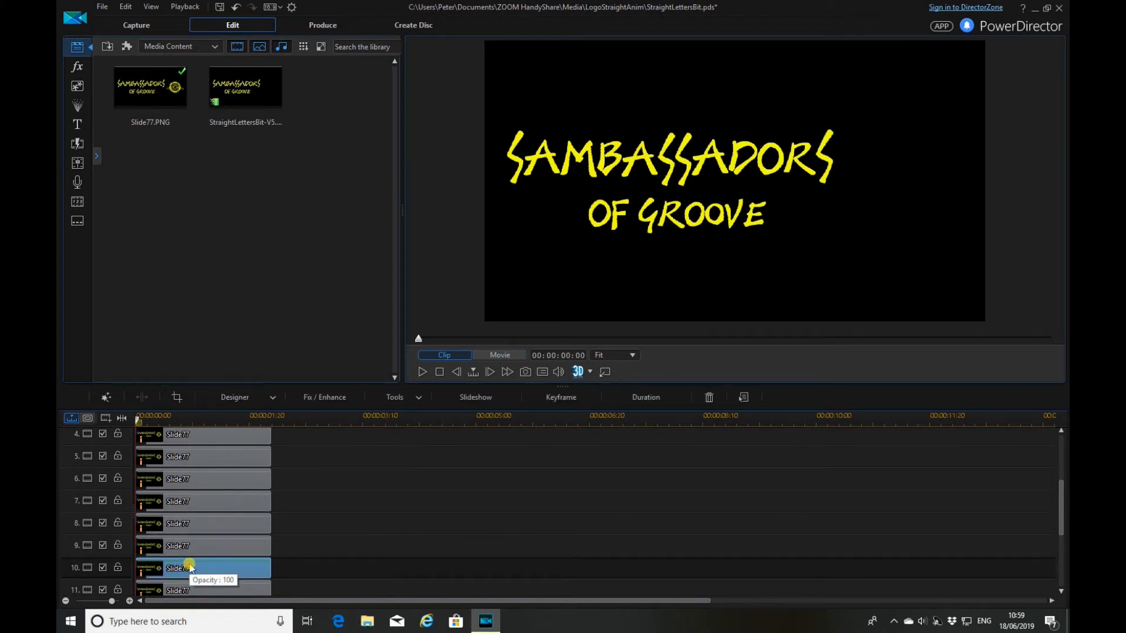
Open the track 10 Slide77 clip in PiP Designer with only its track shown, and play its animation
double_click(189, 567)
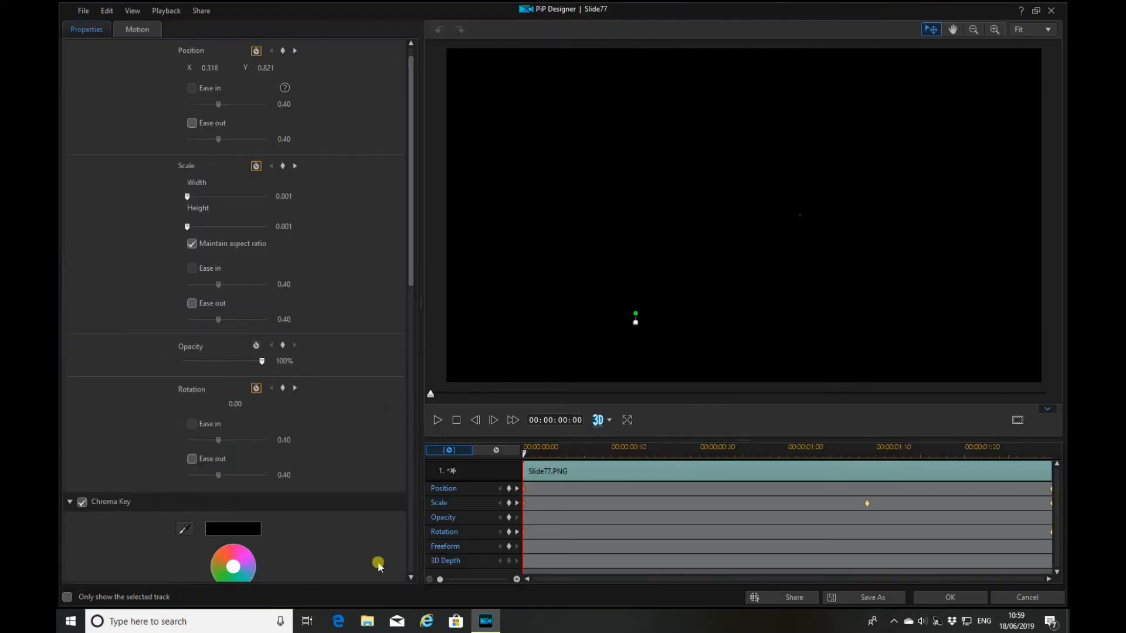
click(67, 597)
drag(436, 398, 1051, 397)
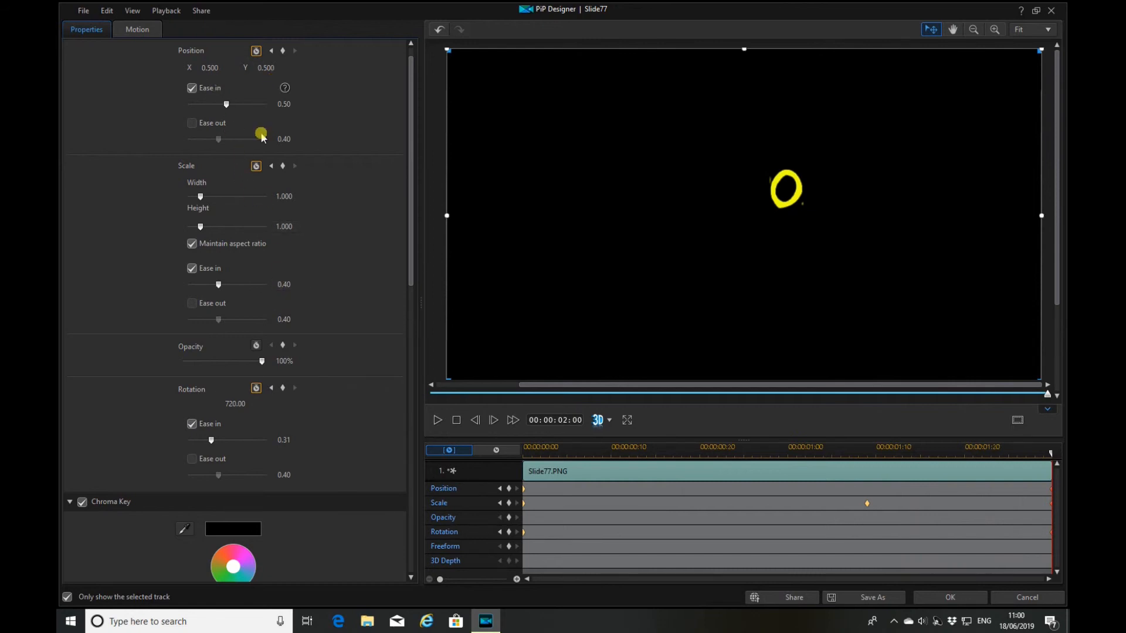
click(456, 421)
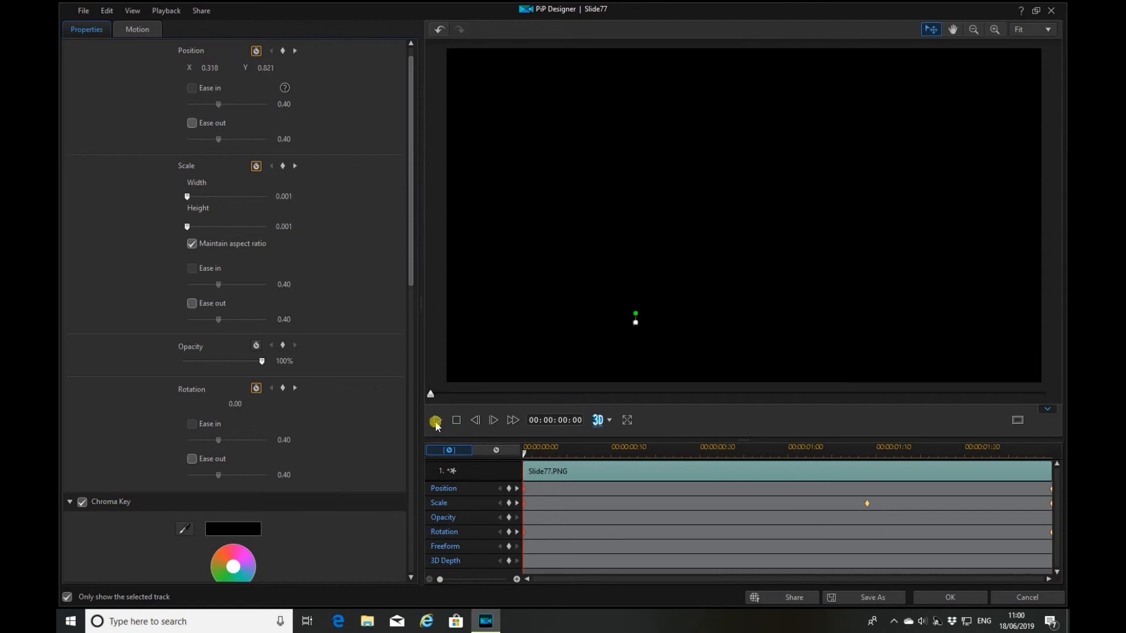
click(439, 419)
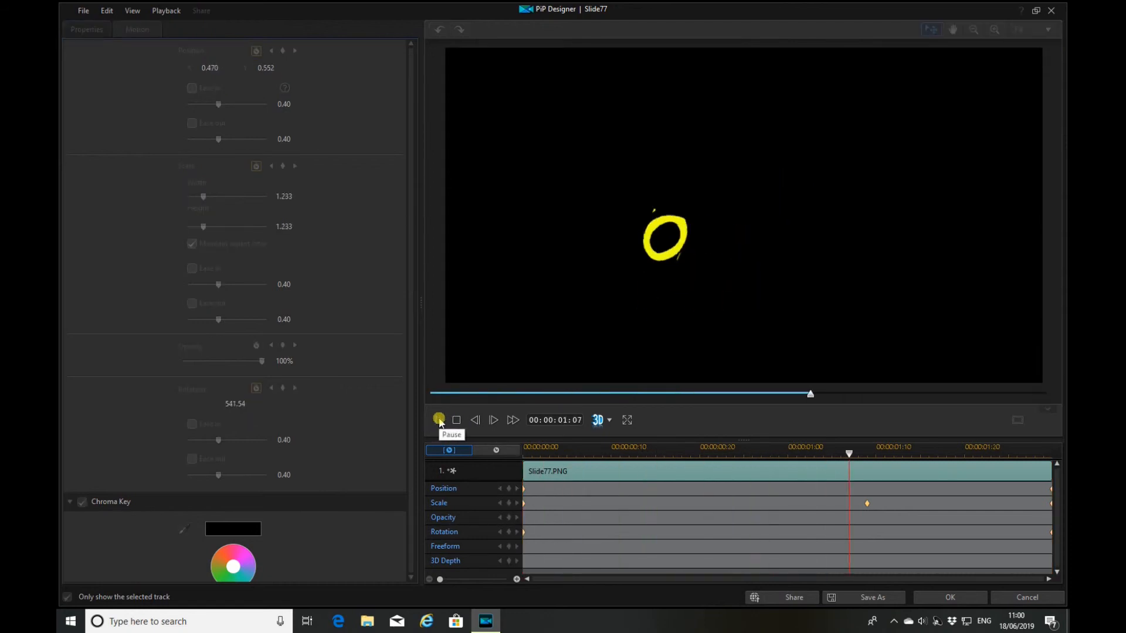